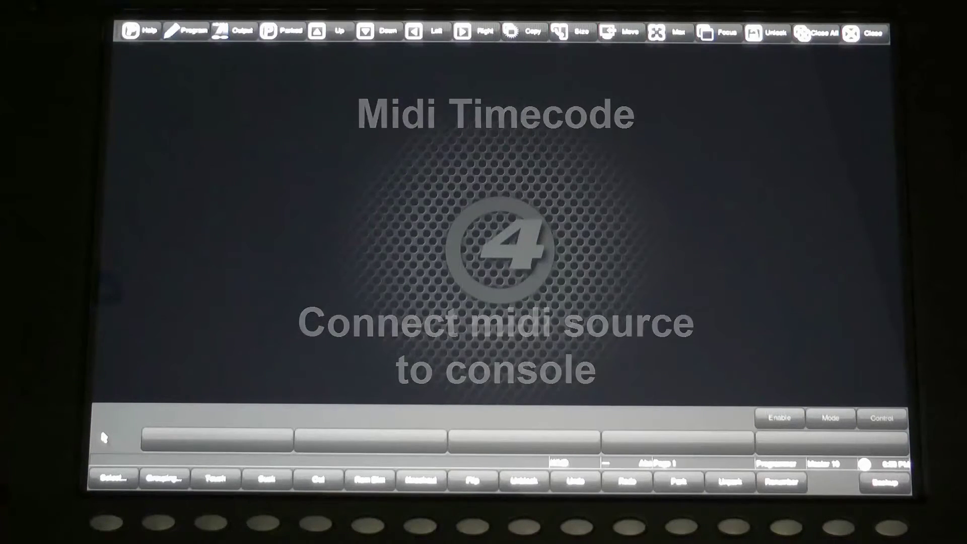
In the control panel's MIDI settings, set the input to USB LTCMIDI MIDI 1 and apply it
left_click(112, 478)
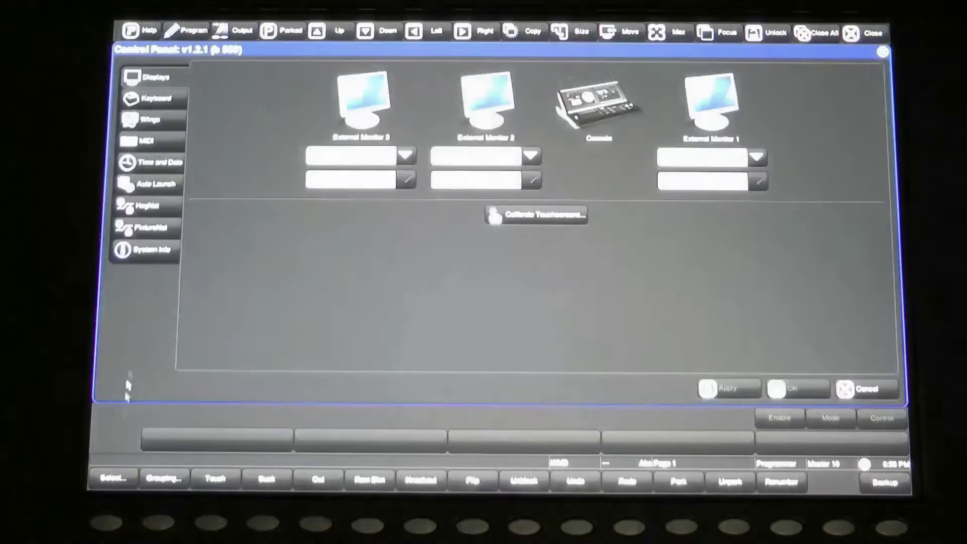
left_click(151, 140)
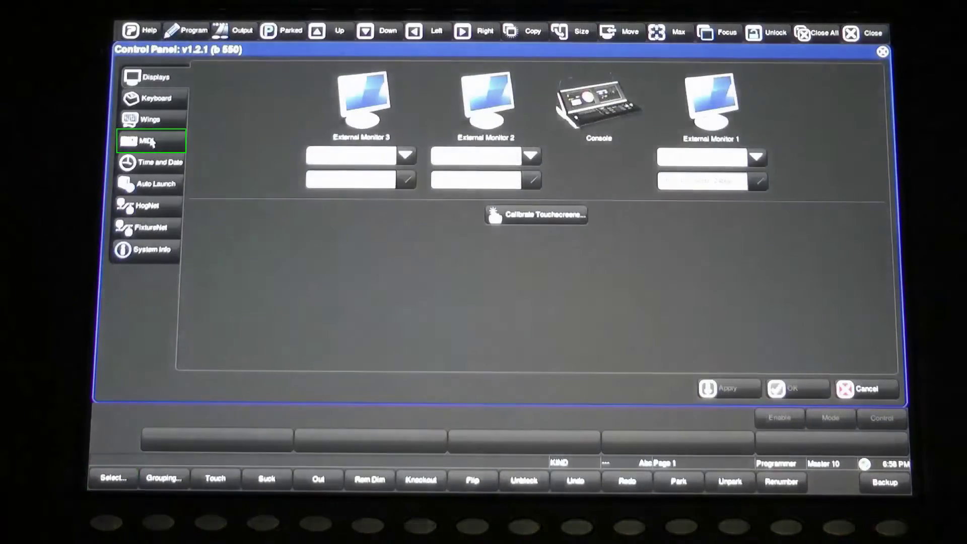
left_click(481, 106)
left_click(517, 91)
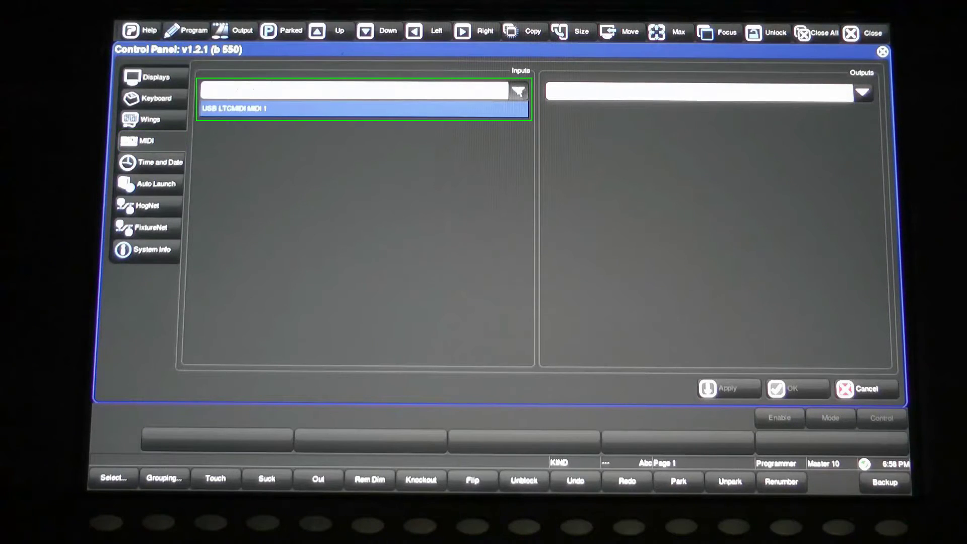
left_click(517, 109)
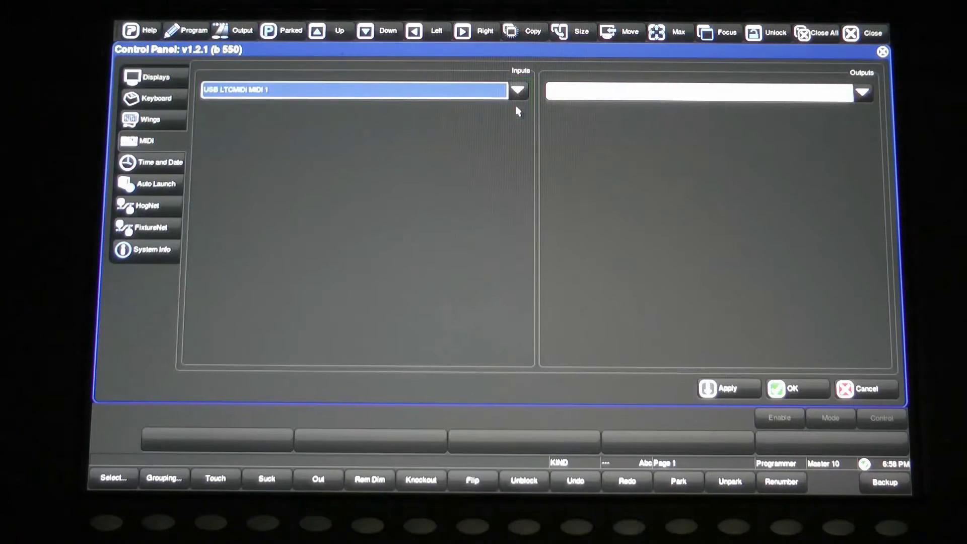
left_click(719, 393)
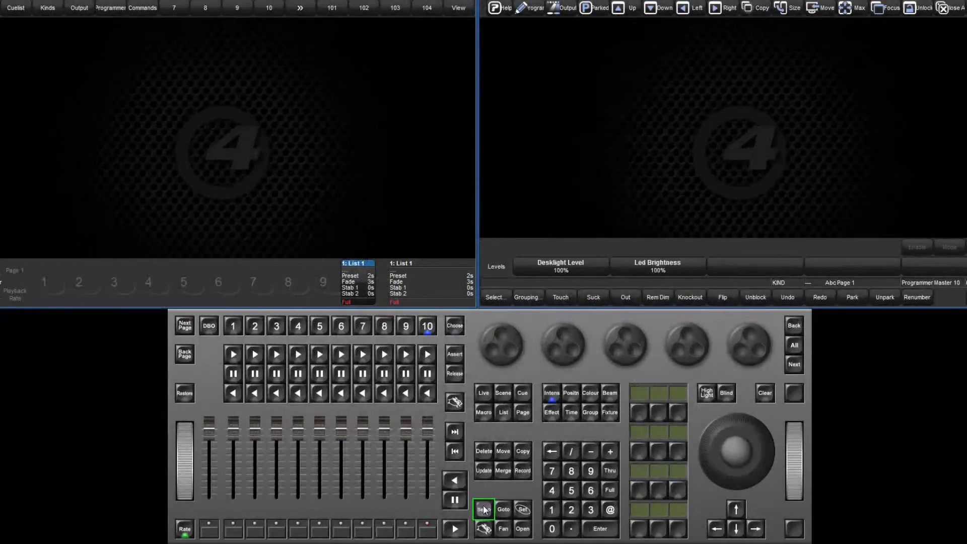
Assign LTC Widget 1686 to timecode widget slot 1 in the DP 8000 processor's settings and confirm
left_click(484, 509)
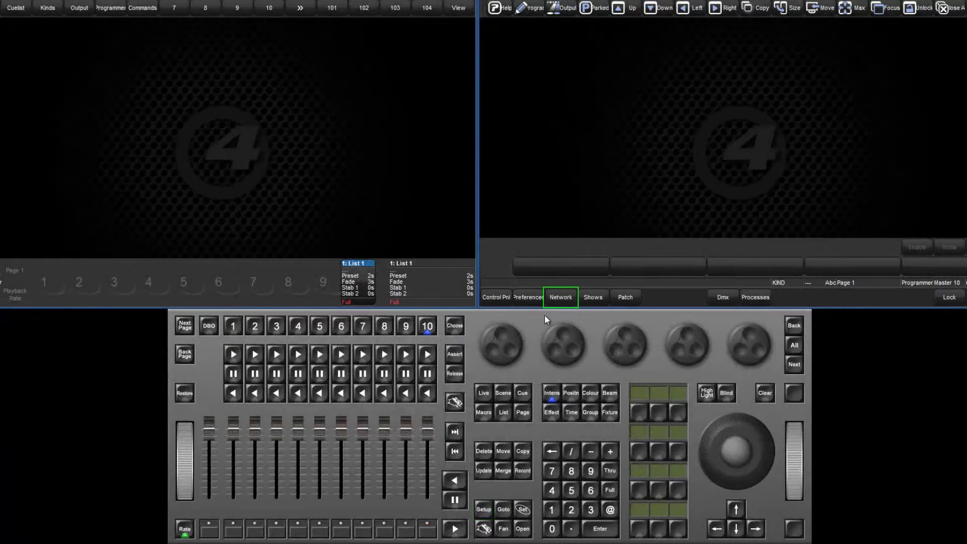
left_click(556, 297)
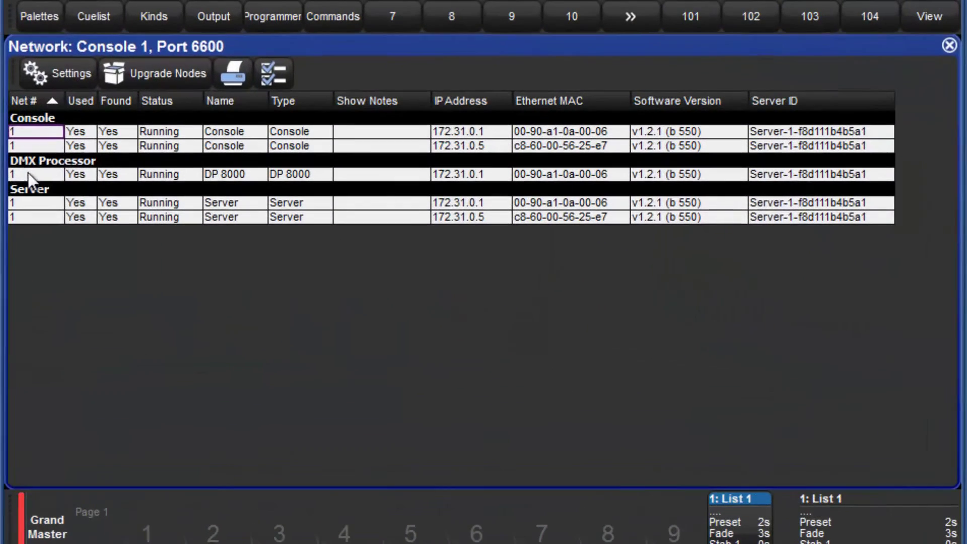
left_click(28, 172)
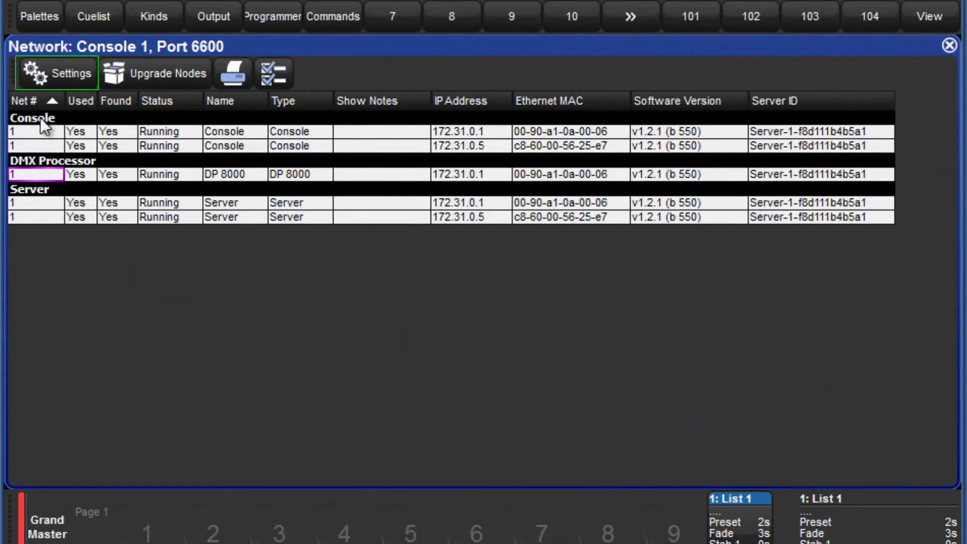
left_click(53, 67)
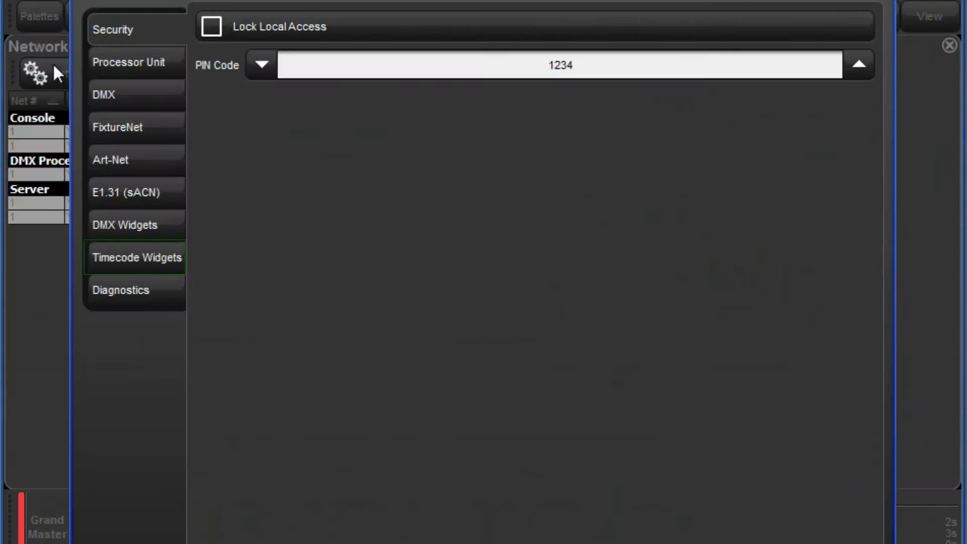
left_click(130, 257)
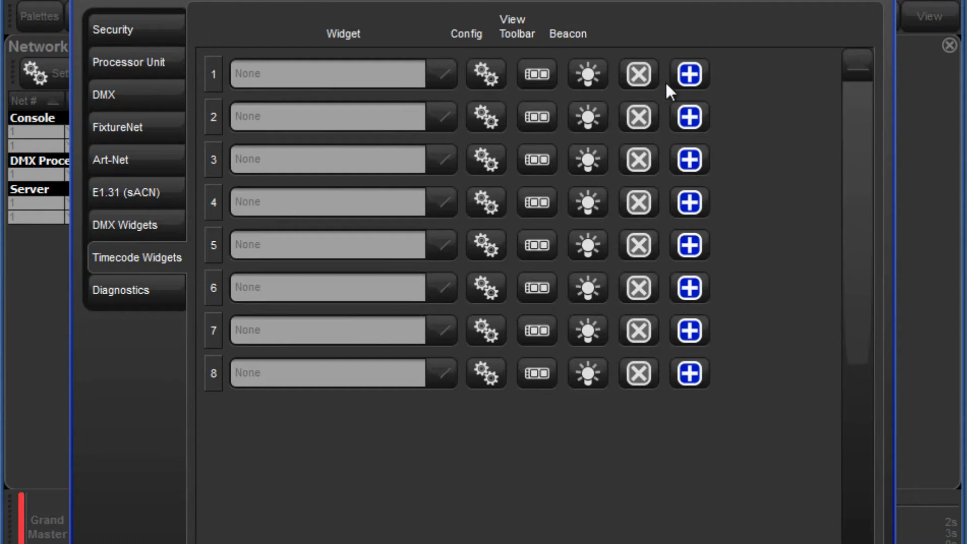
left_click(690, 73)
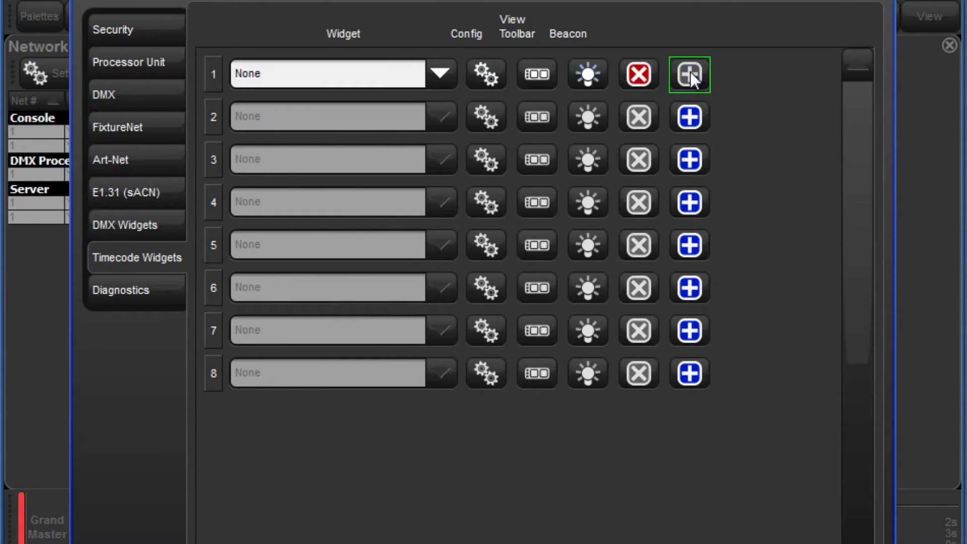
left_click(449, 75)
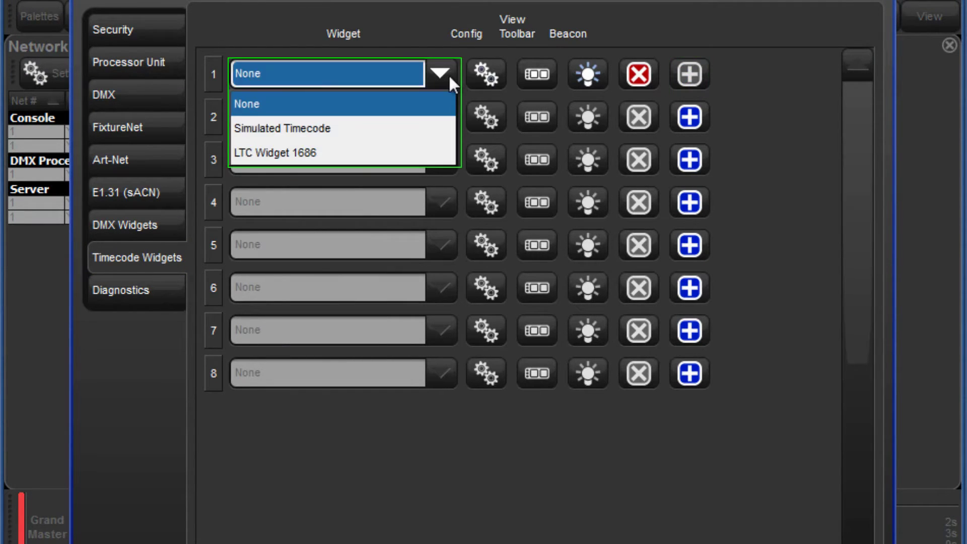
left_click(376, 151)
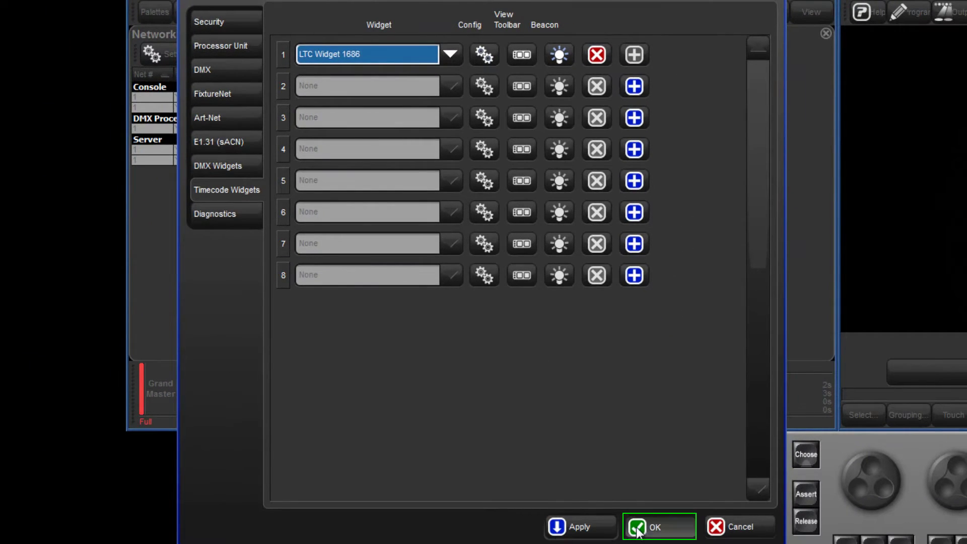
left_click(655, 524)
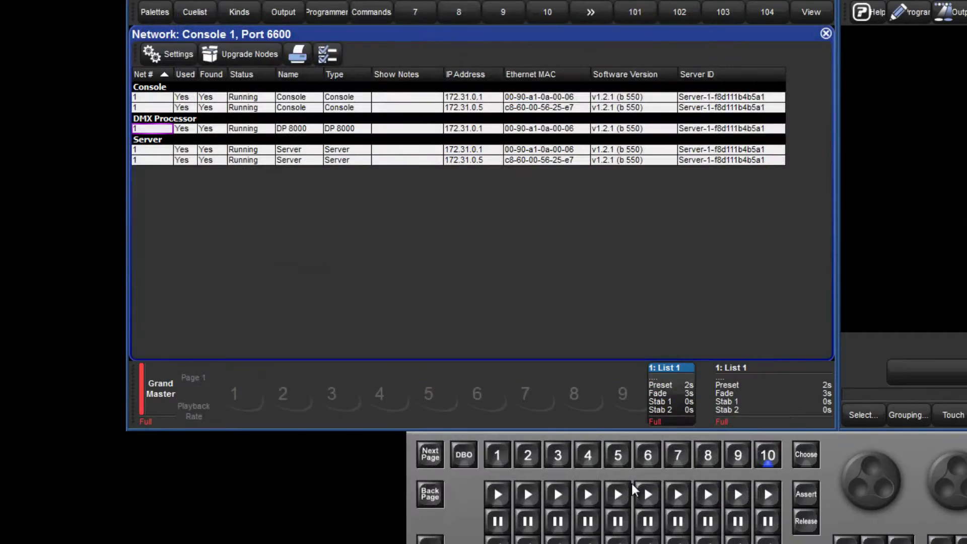
Close the Network window to return to the main show screen
left_click(826, 34)
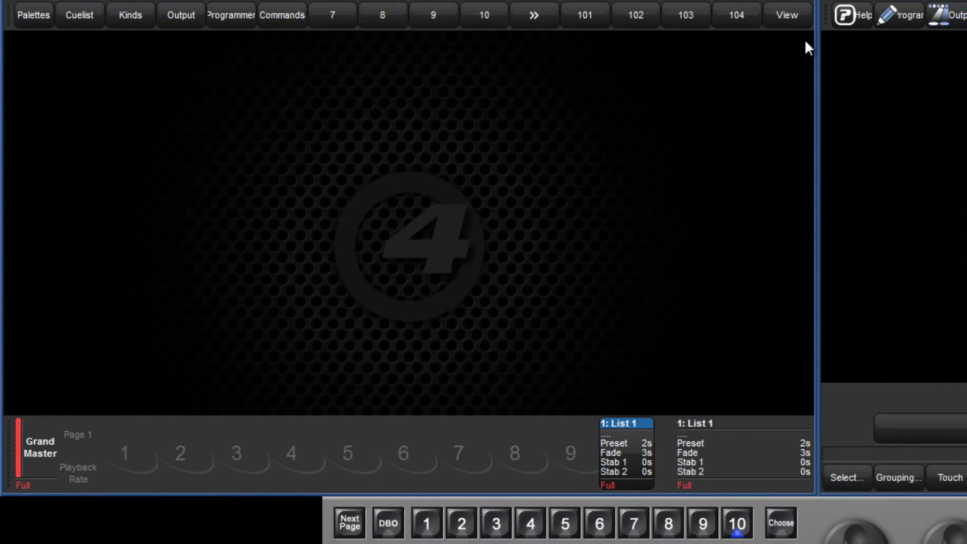
In List 1's playback options, set the Timecode Source to DP 8000 1 Index 1 (LTC)
left_click(745, 523)
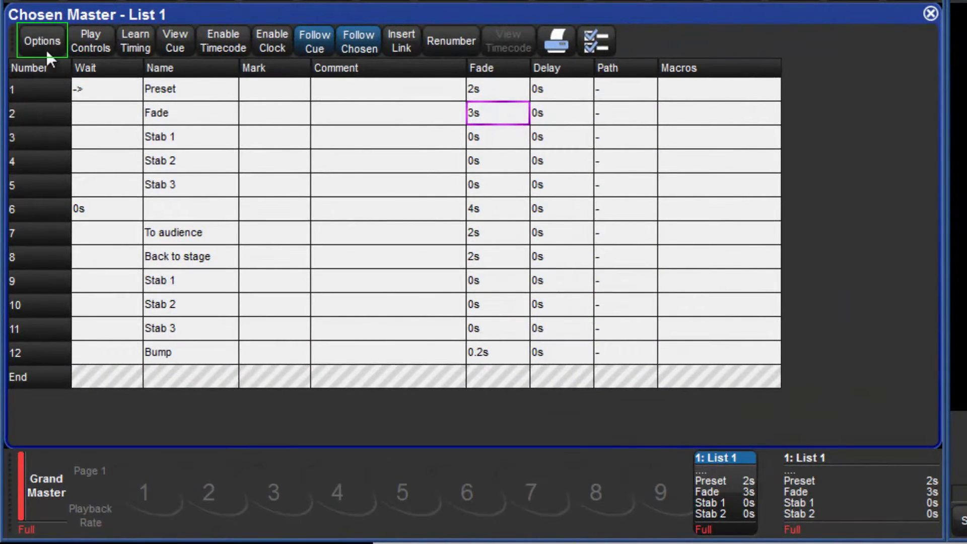
left_click(44, 39)
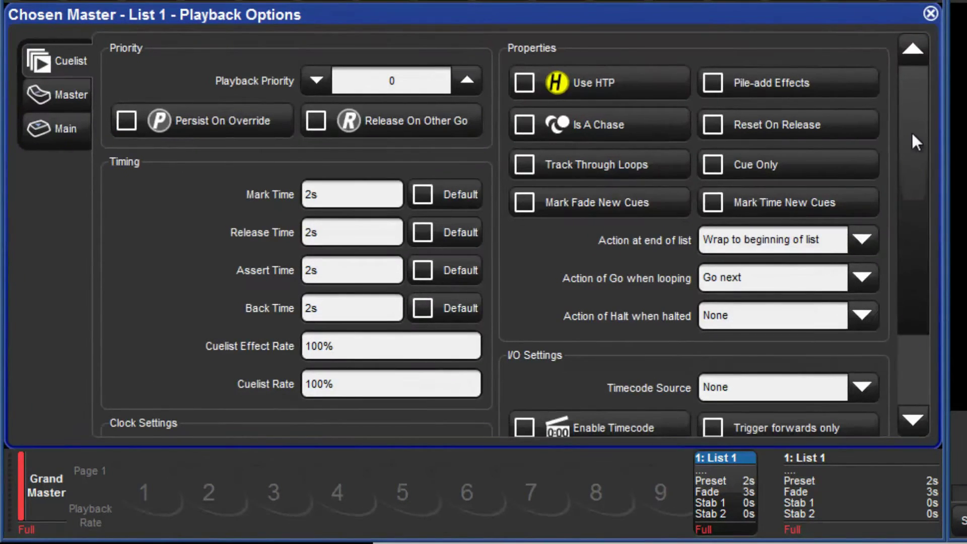
left_click_drag(915, 142, 915, 214)
left_click(863, 284)
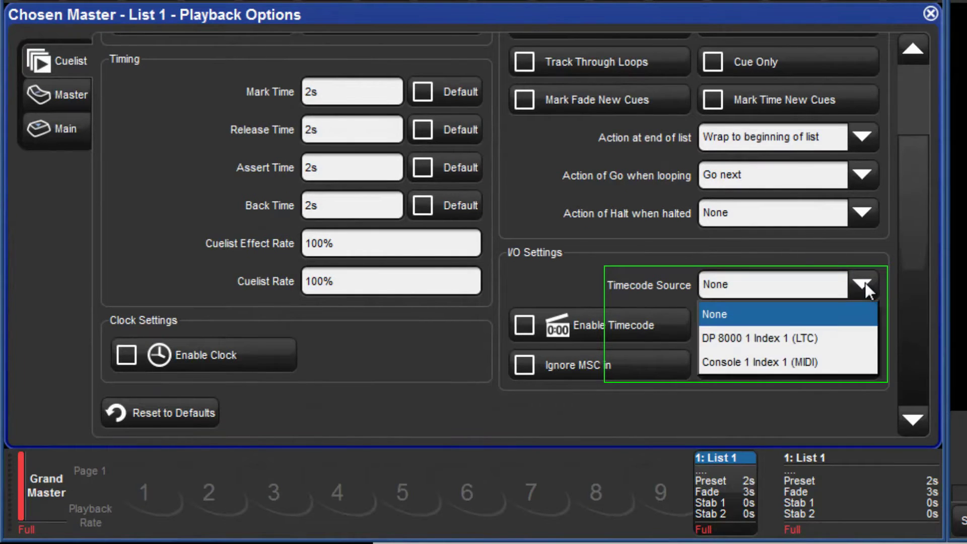
left_click(820, 337)
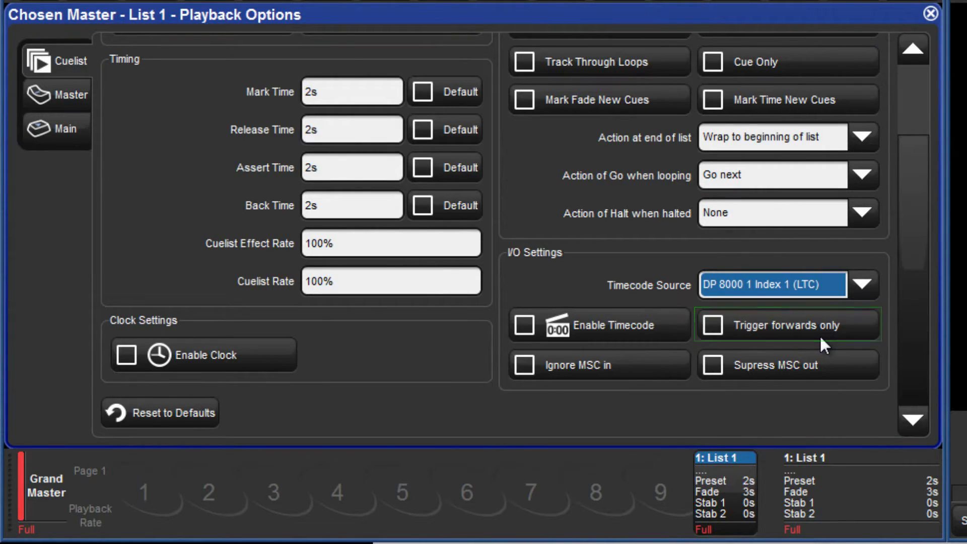
Enable timecode on List 1 and display the readout showing DP 8000 1 Index 1, LTC, SMPTE 30
left_click(930, 13)
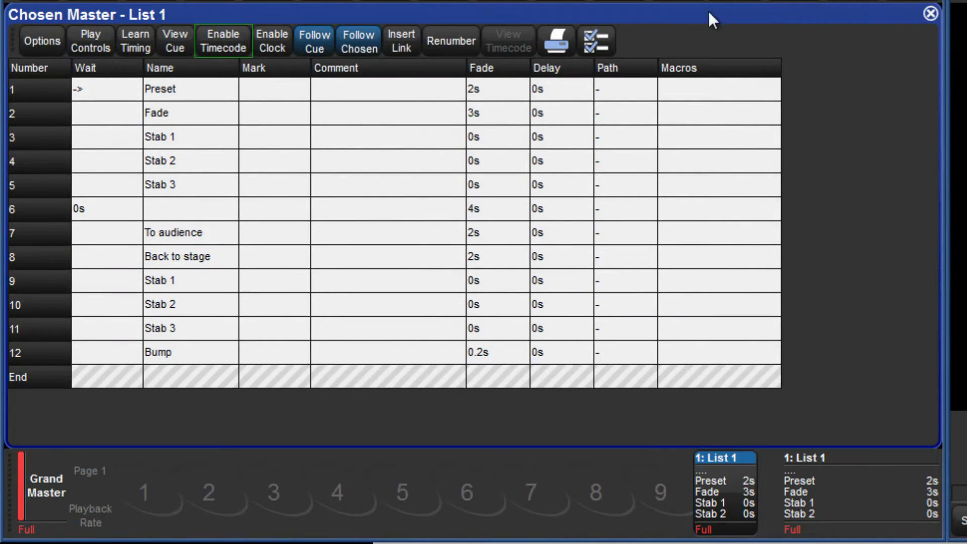
left_click(235, 44)
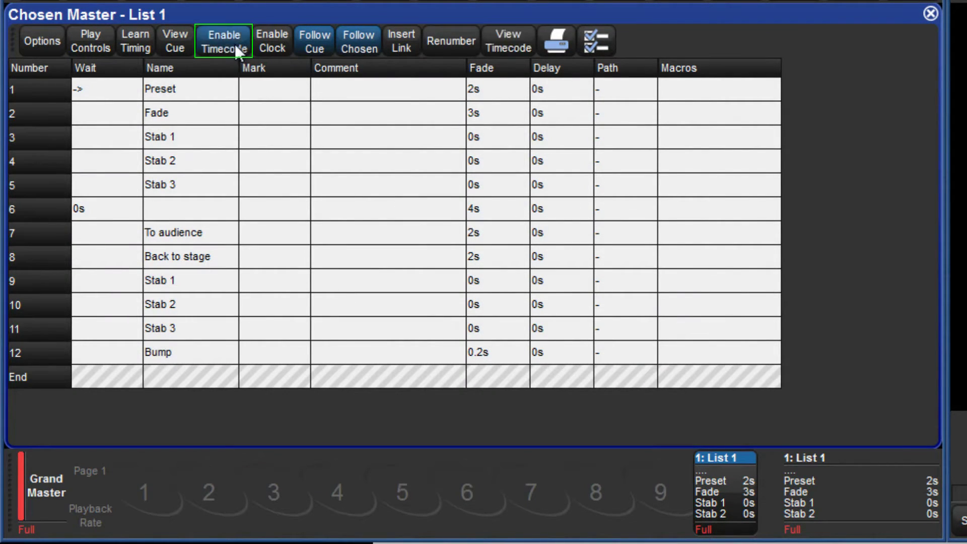
left_click(509, 42)
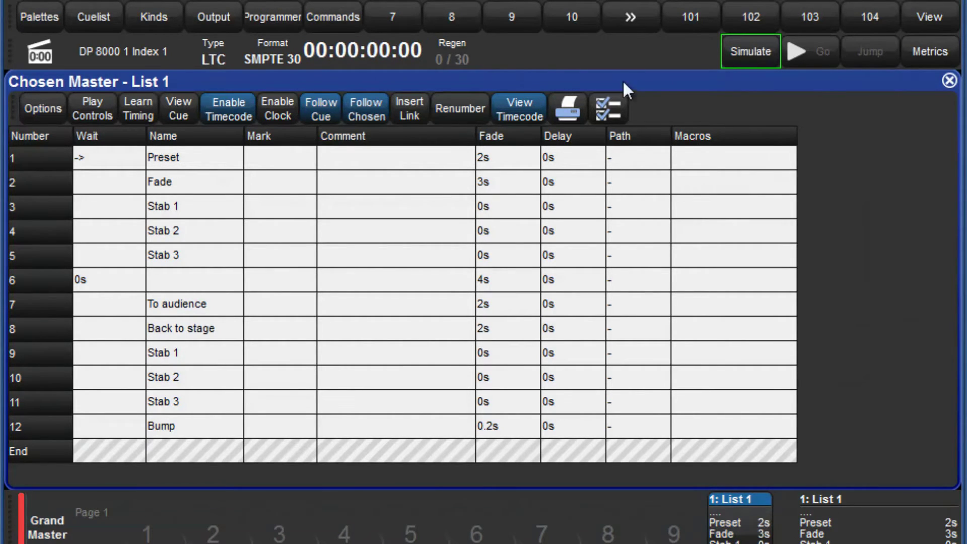
Run simulated SMPTE 30 timecode, jump to 1 and 2 minutes, then reset to 00/00/00.00
left_click(750, 55)
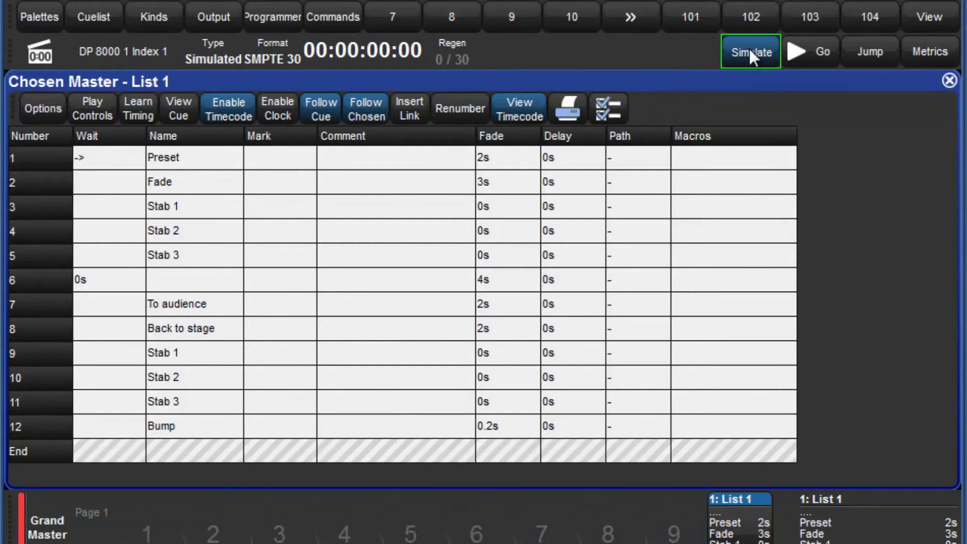
left_click(819, 47)
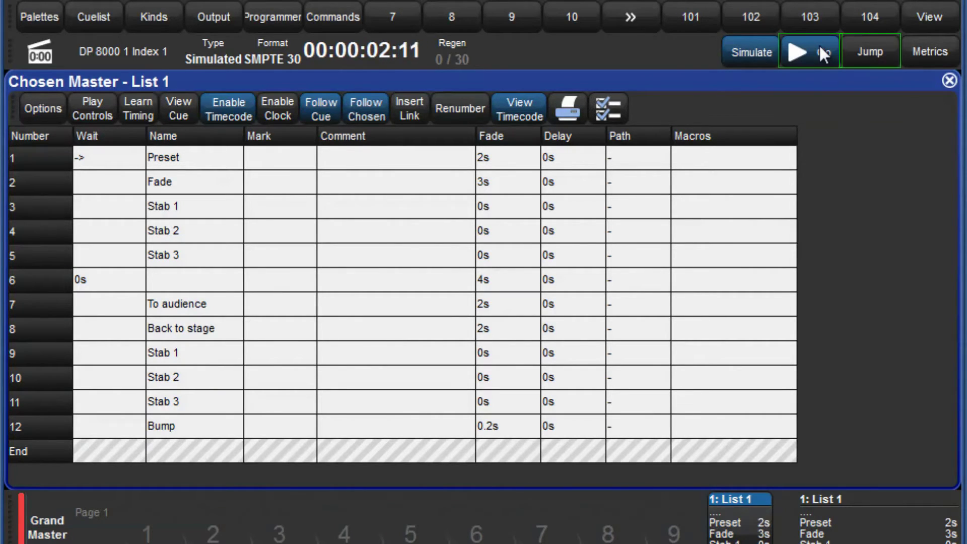
left_click(872, 52)
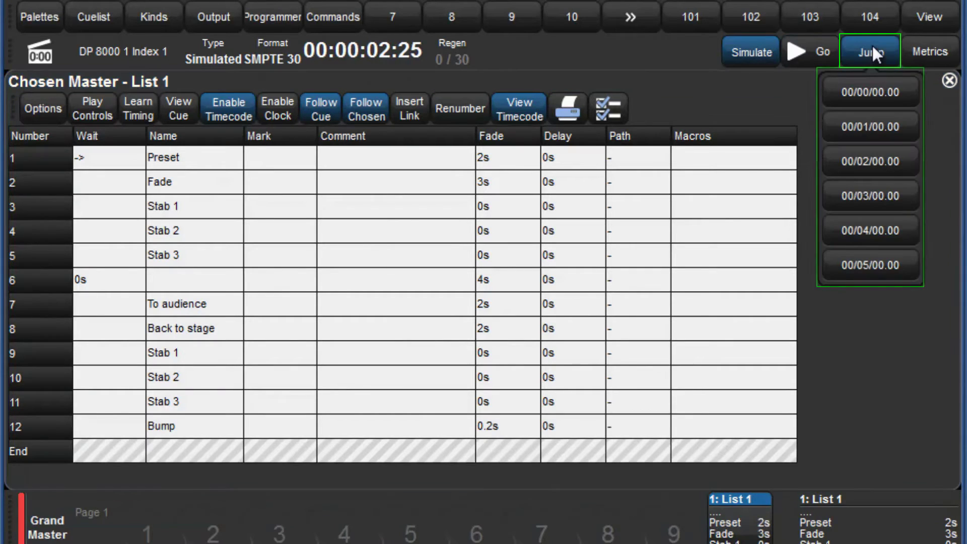
left_click(883, 126)
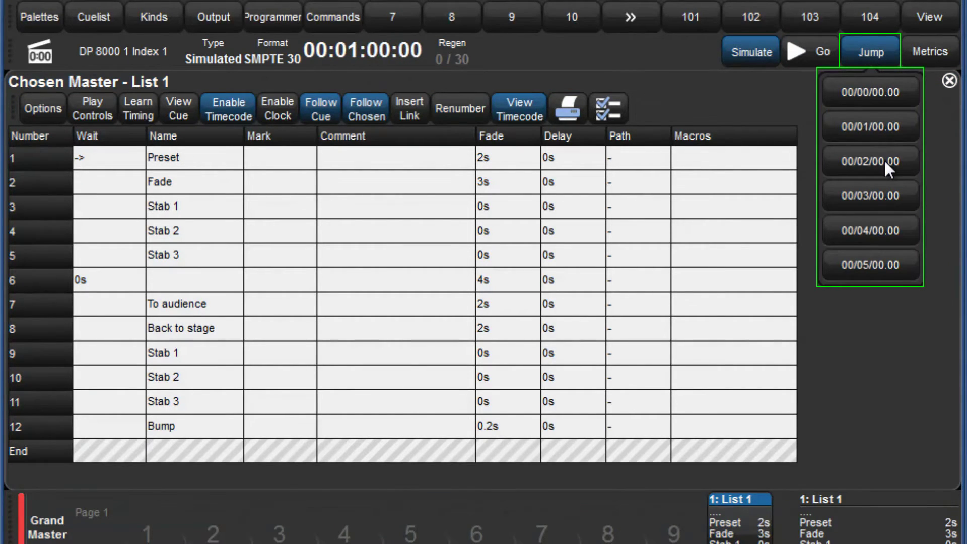
left_click(884, 162)
left_click(881, 95)
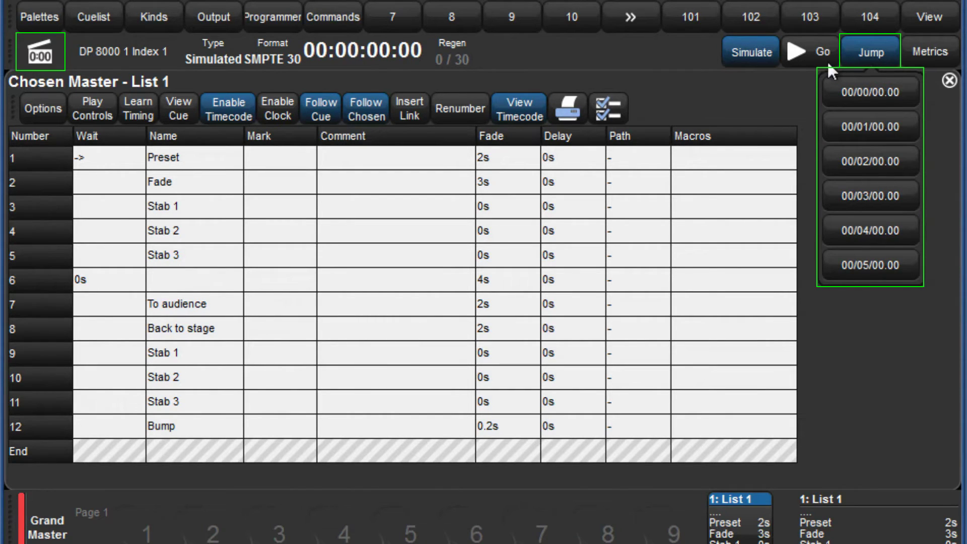
left_click(853, 50)
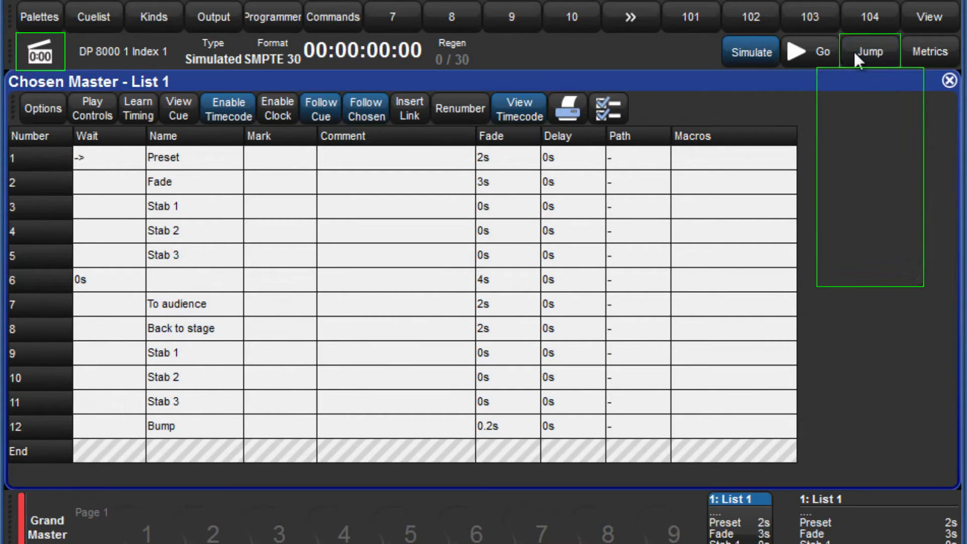
left_click(48, 51)
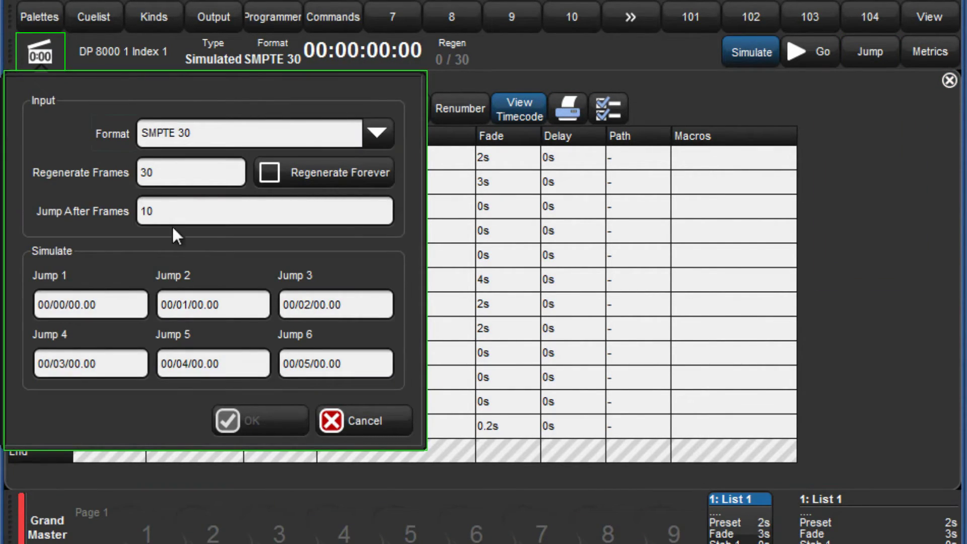
Close the timecode settings and enter a timecode wait of 00/00/01.12 on cue 2 (Fade)
left_click(361, 419)
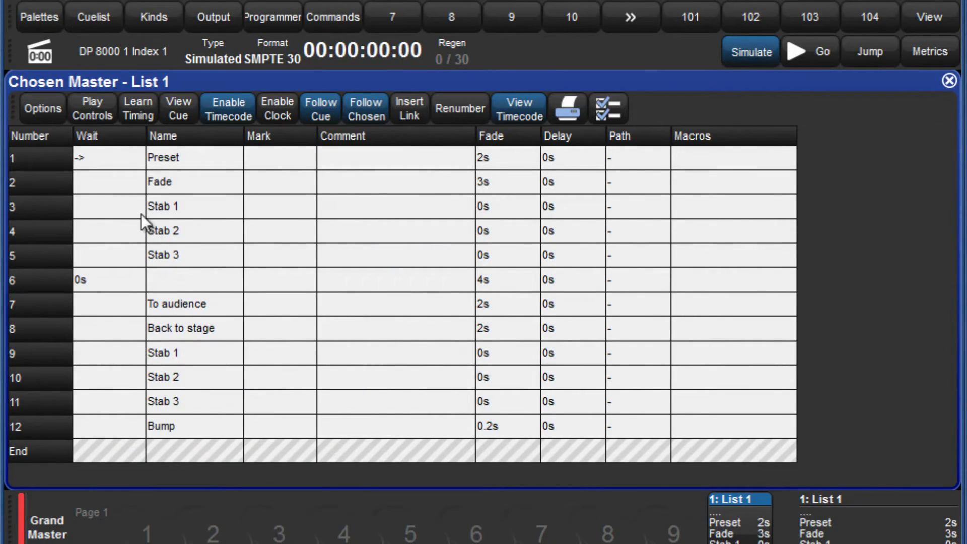
left_click(117, 183)
left_click(116, 182)
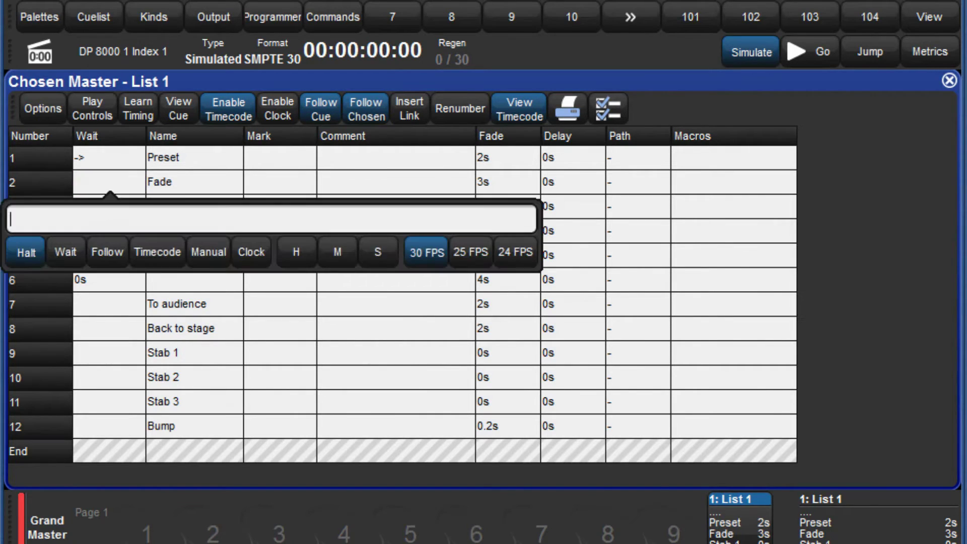
left_click(166, 252)
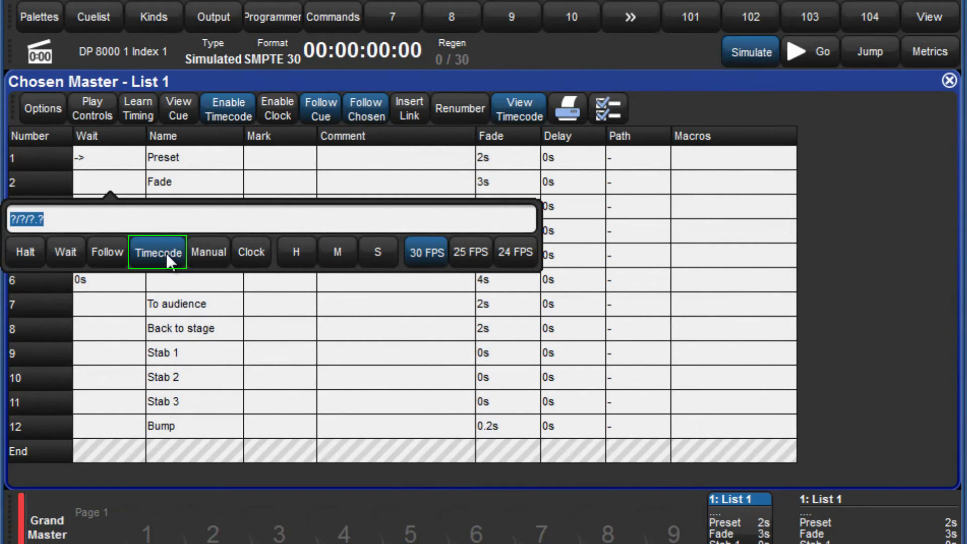
type("0/")
type("00/01.1")
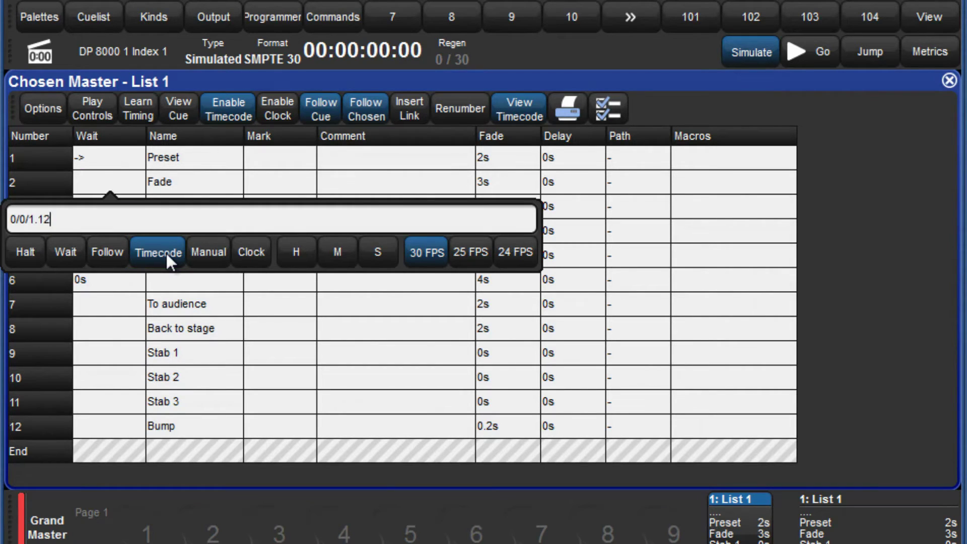
type("2")
key("Return")
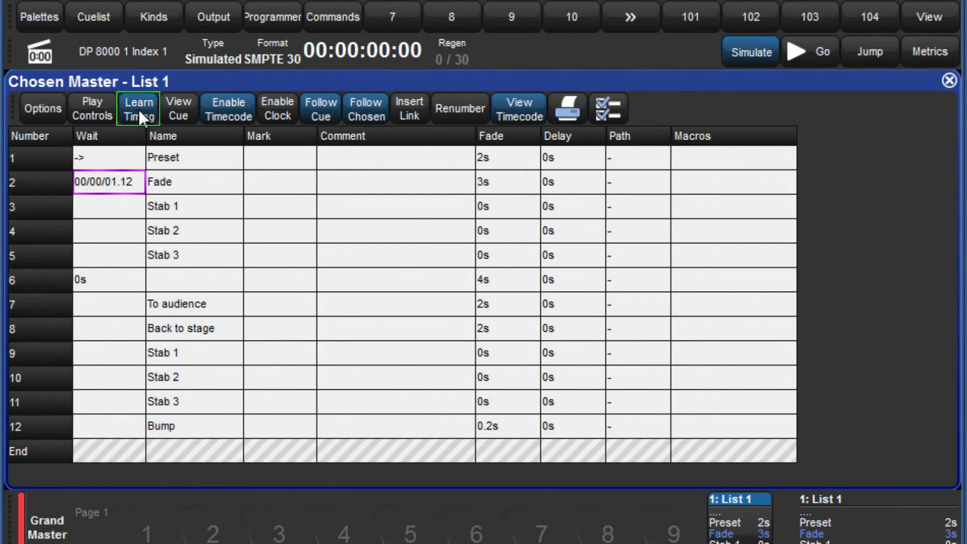
Fire cues with Go to learn waits from 00/00/01.19 (Stab 1) to 00/00/09.16 (Bump), then stop learning
left_click(806, 50)
left_click(806, 49)
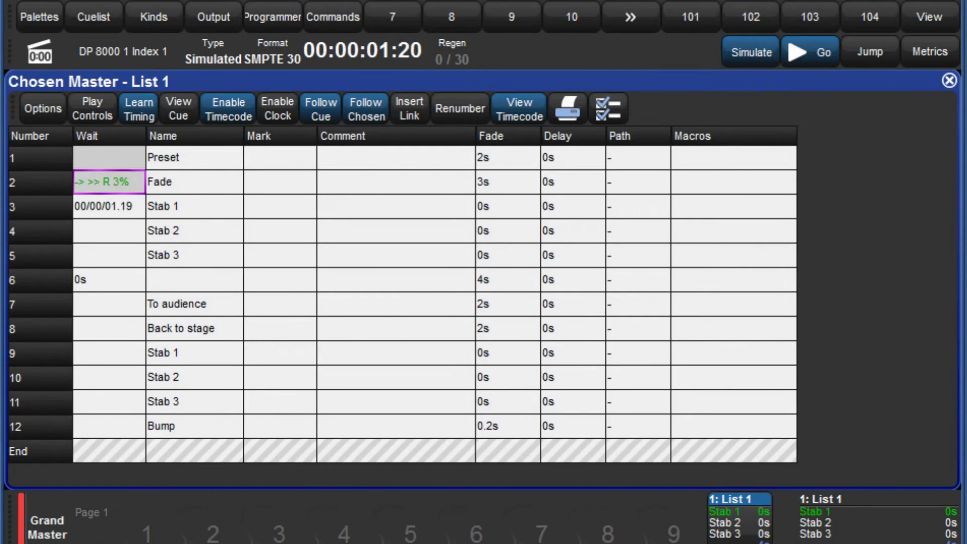
left_click(807, 49)
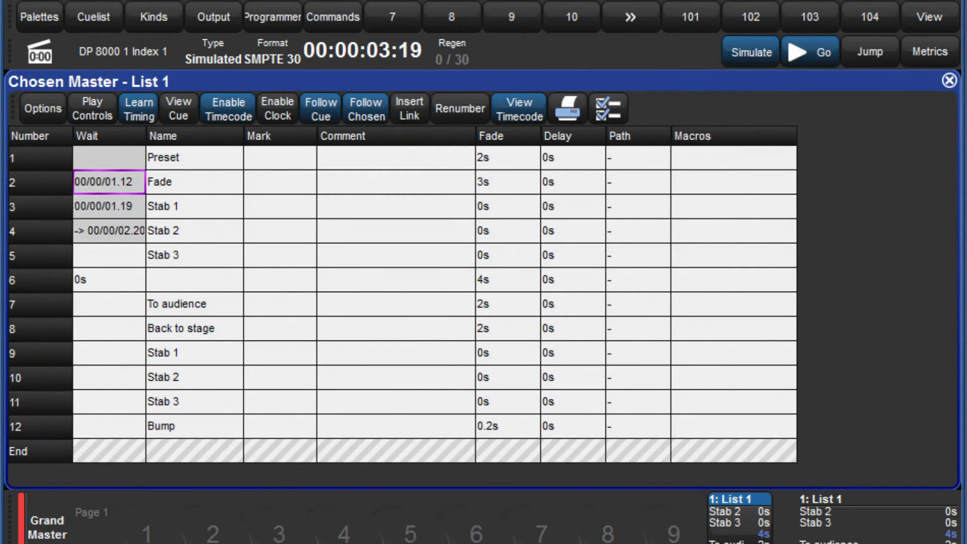
key("space")
key("space")
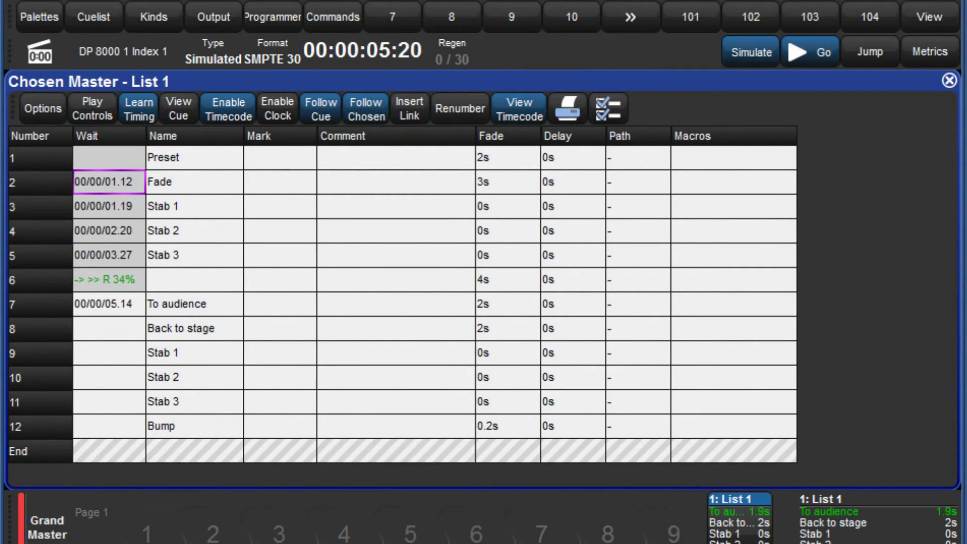
key("space")
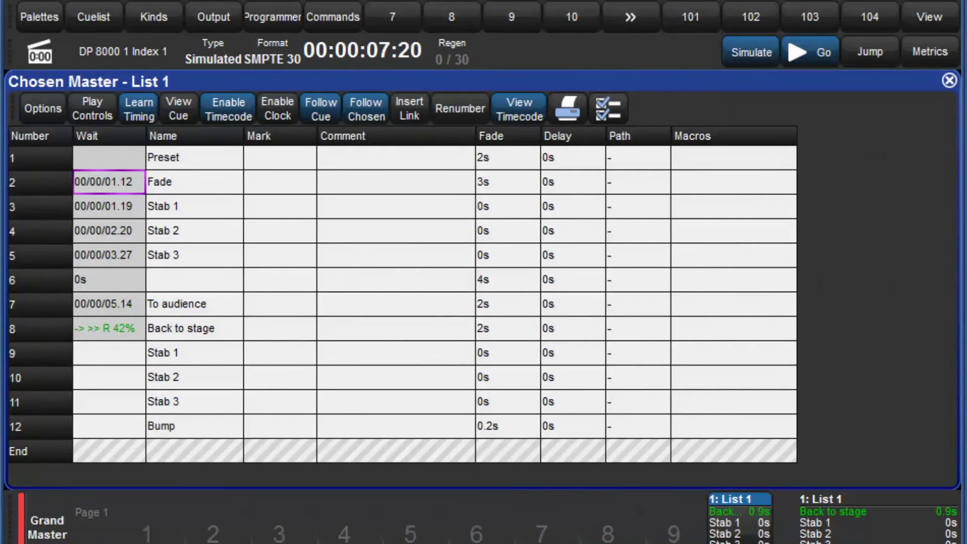
key("space")
key("space")
key("space")
key("space")
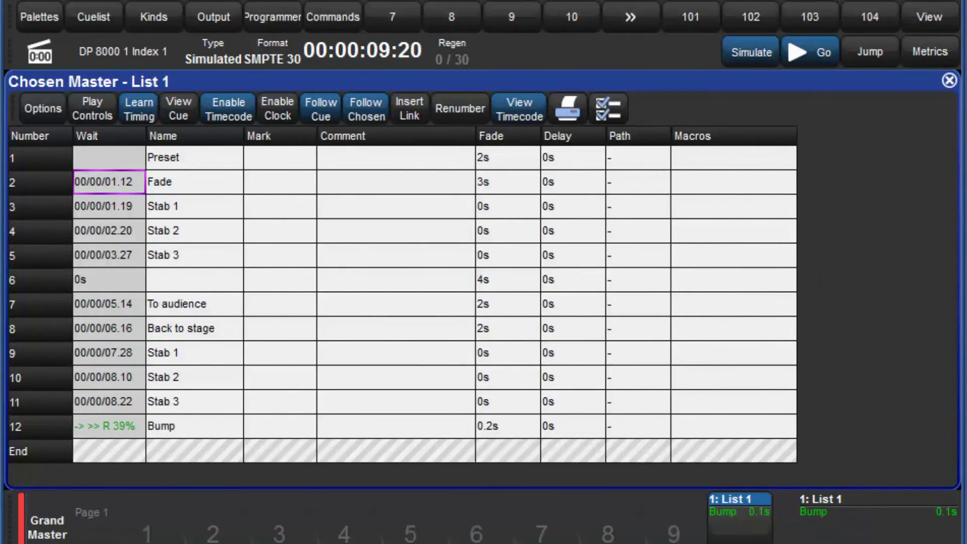
left_click(139, 108)
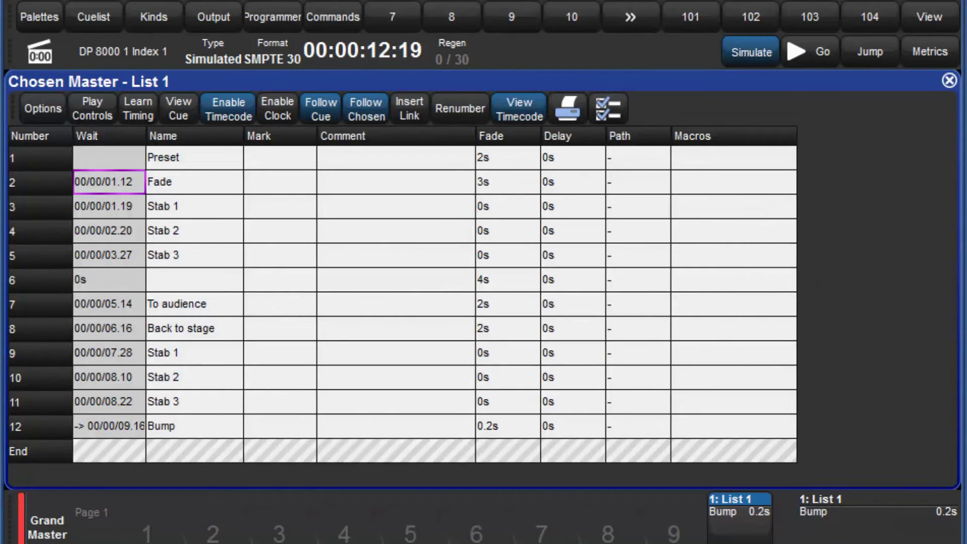
key("space")
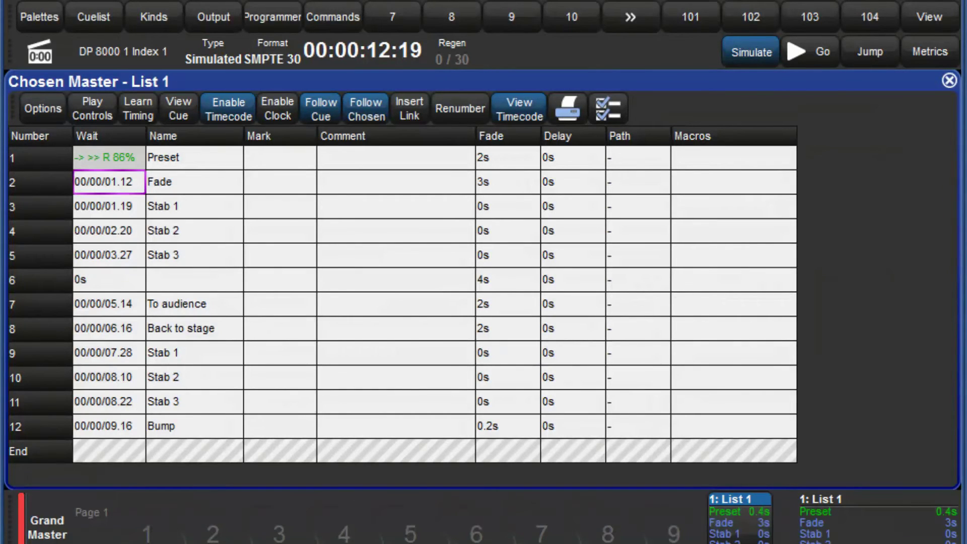
Jump timecode to 00/00/00.00 and play List 1 back on its recorded waits
left_click(872, 51)
left_click(869, 92)
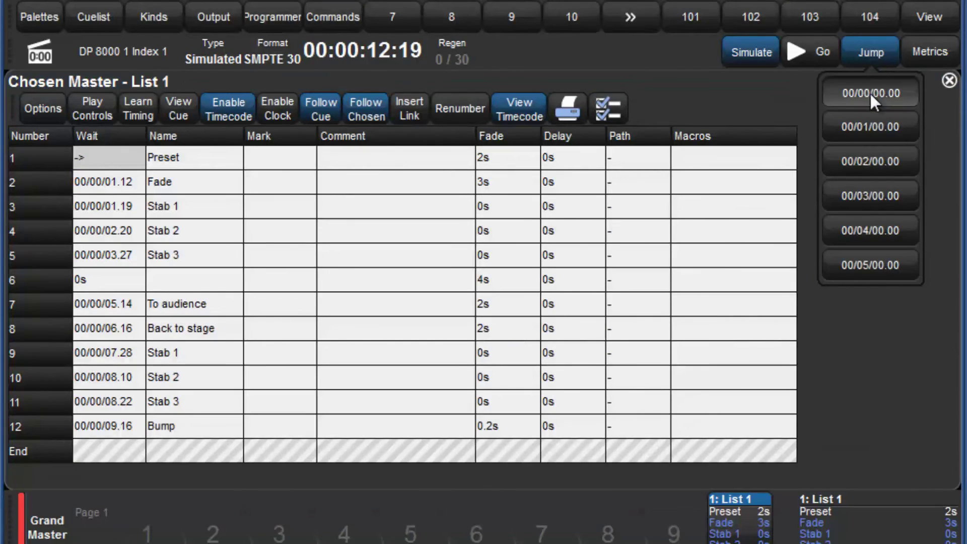
left_click(820, 51)
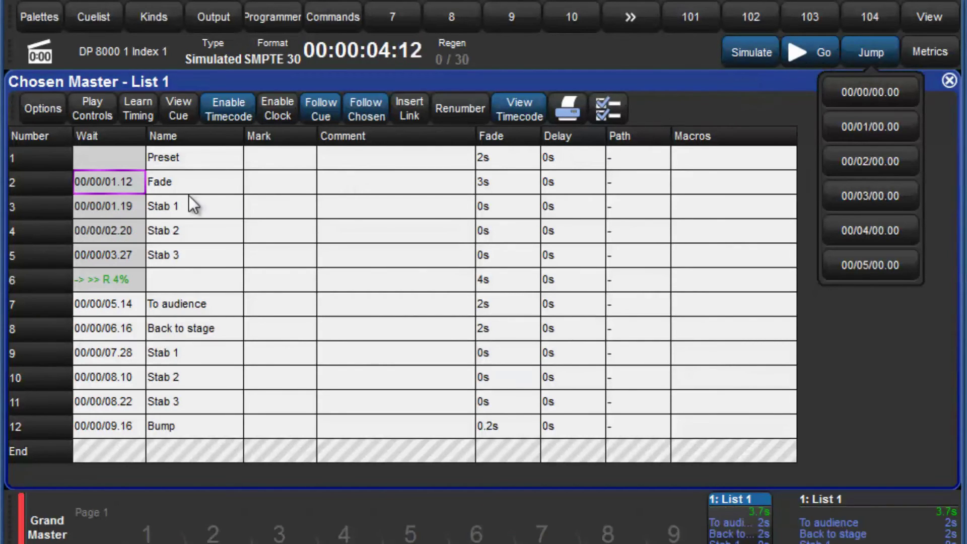
left_click(125, 230)
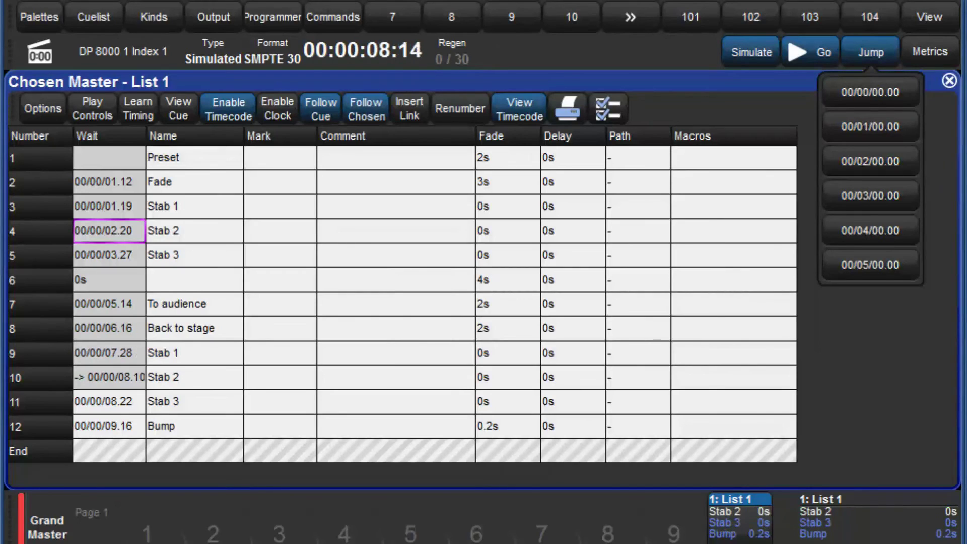
Edit cue 4's (Stab 2) wait from 00/00/02.20 to 00/00/02.10 and close the jump list
key("Return")
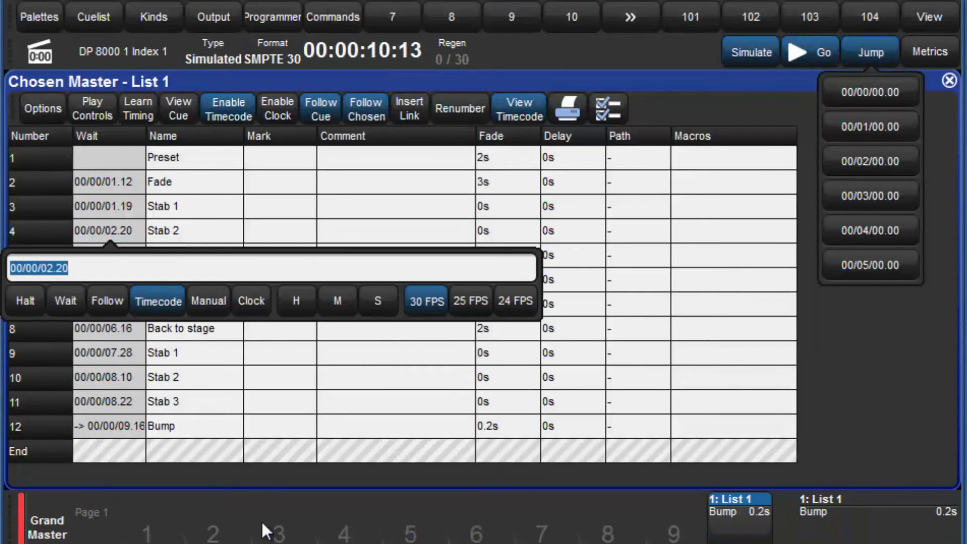
key("Right")
key("Left")
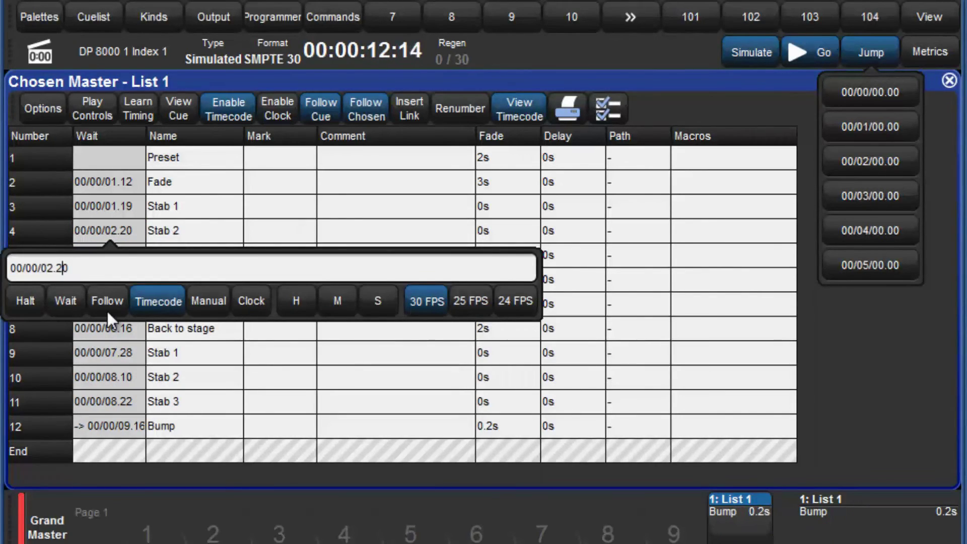
key("BackSpace")
type("1")
key("Return")
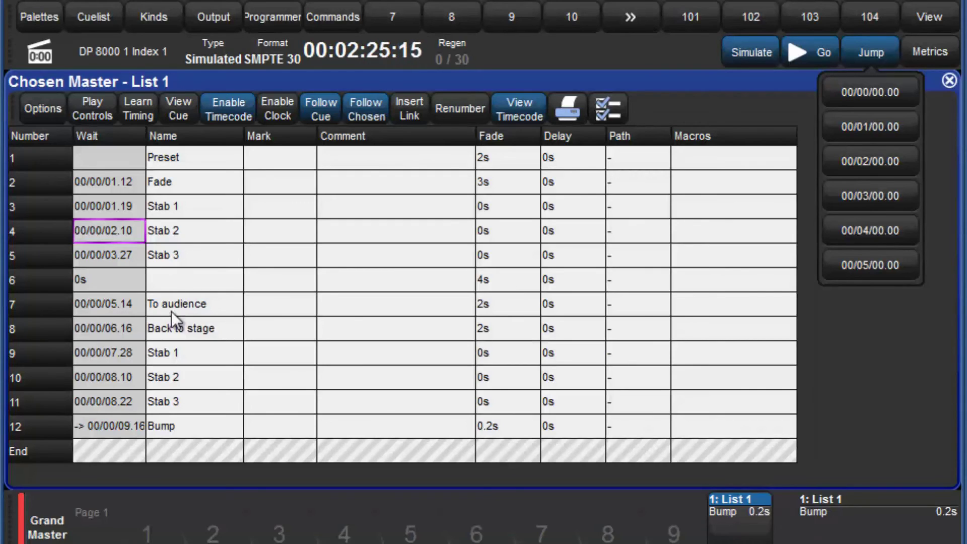
left_click(855, 53)
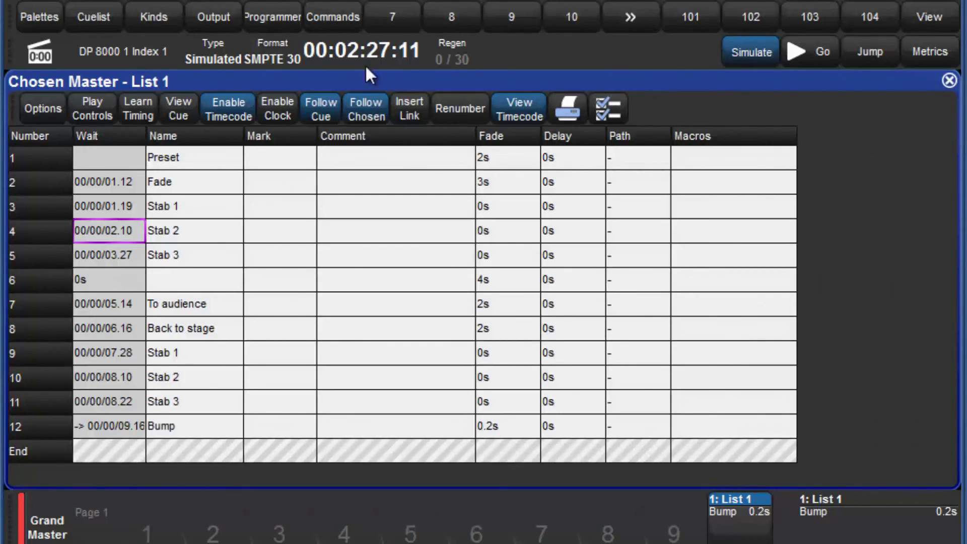
Change the minutes of cues 2–12's timecode waits to 03, so cue 2 waits 00/03/01.12
left_click_drag(110, 180, 105, 420)
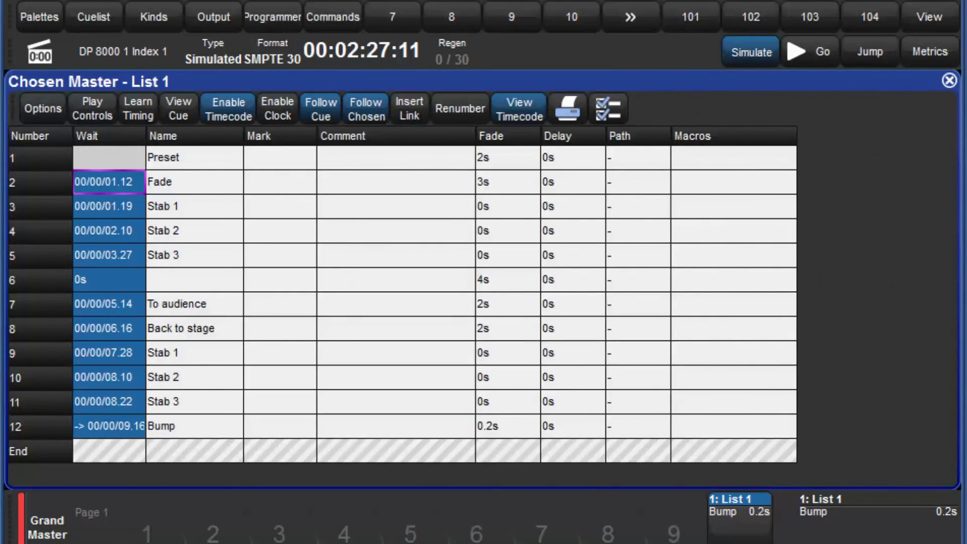
key("Return")
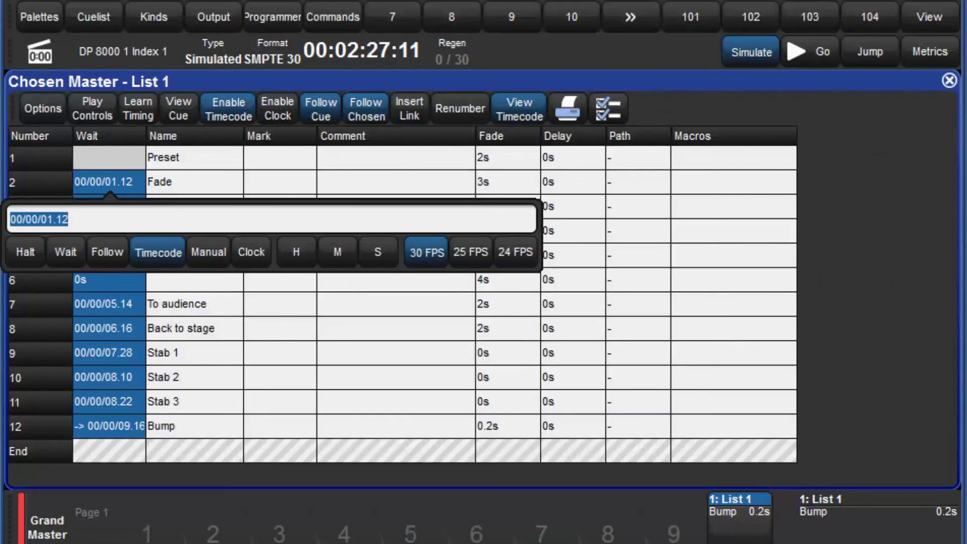
key("Right")
key("Left")
key("Left")
key("Left")
key("Left")
key("Left")
key("Left")
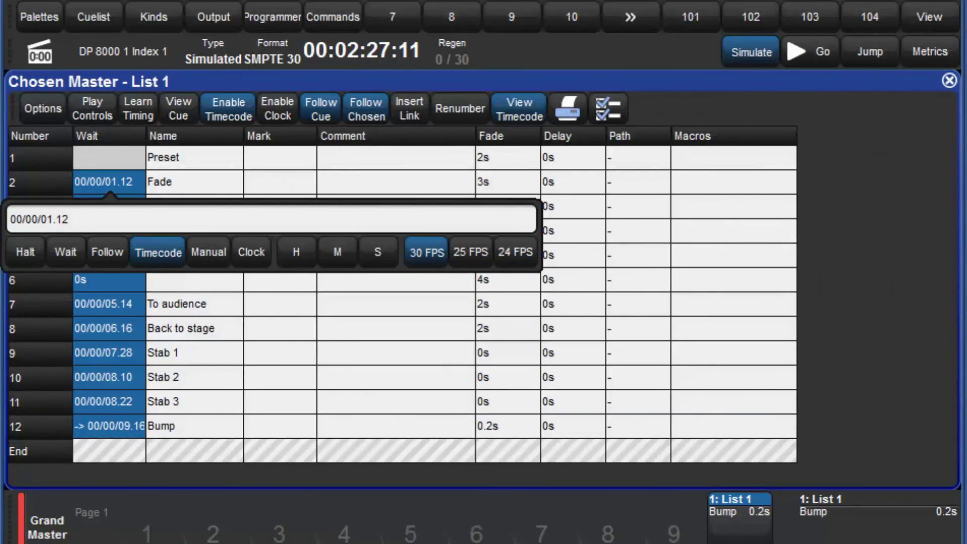
key("BackSpace")
type("3")
key("Return")
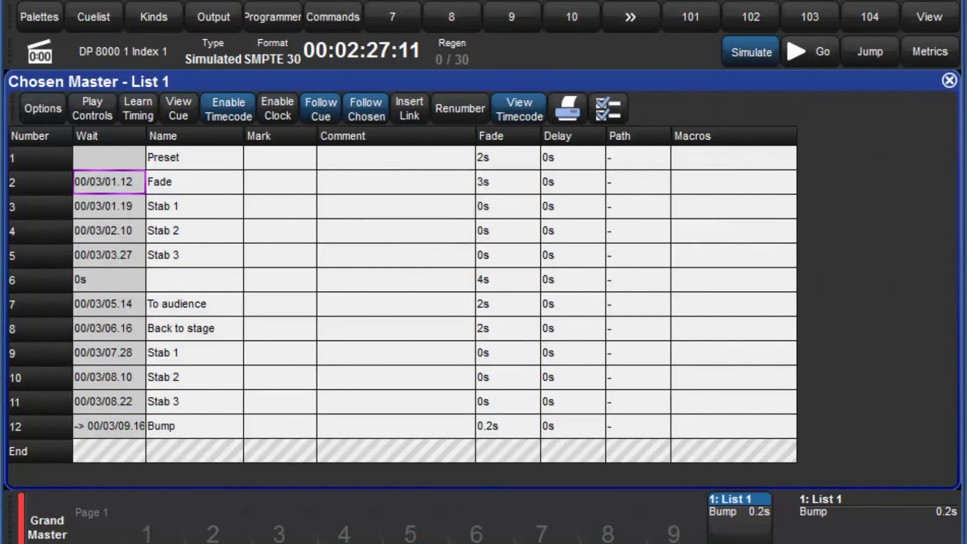
left_click(108, 280)
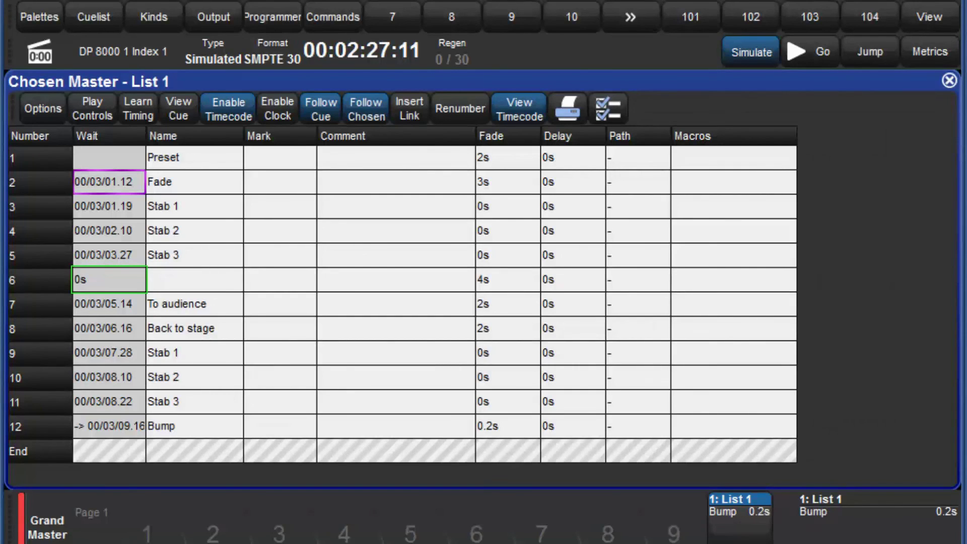
key("Escape")
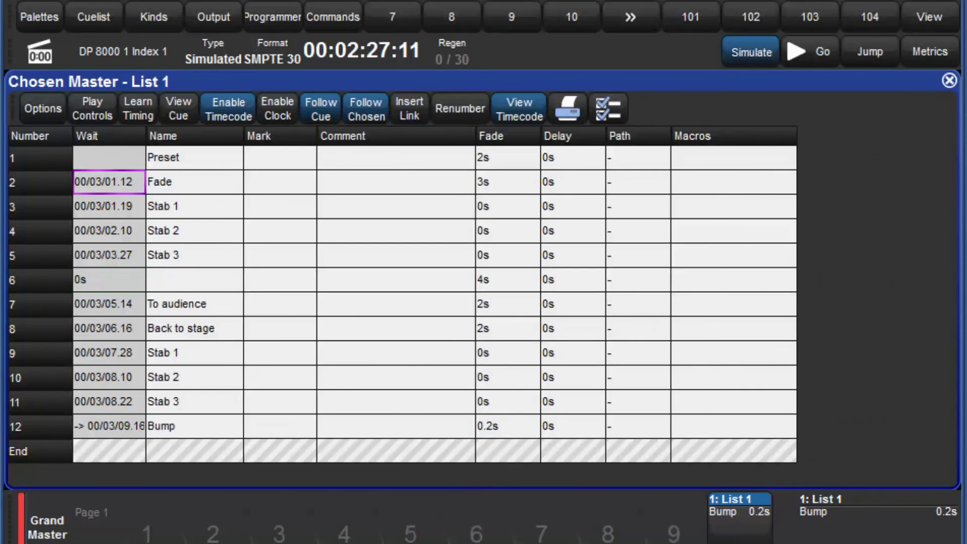
Fire cue 1, then empty the wait values of cues 2 through 5
key("space")
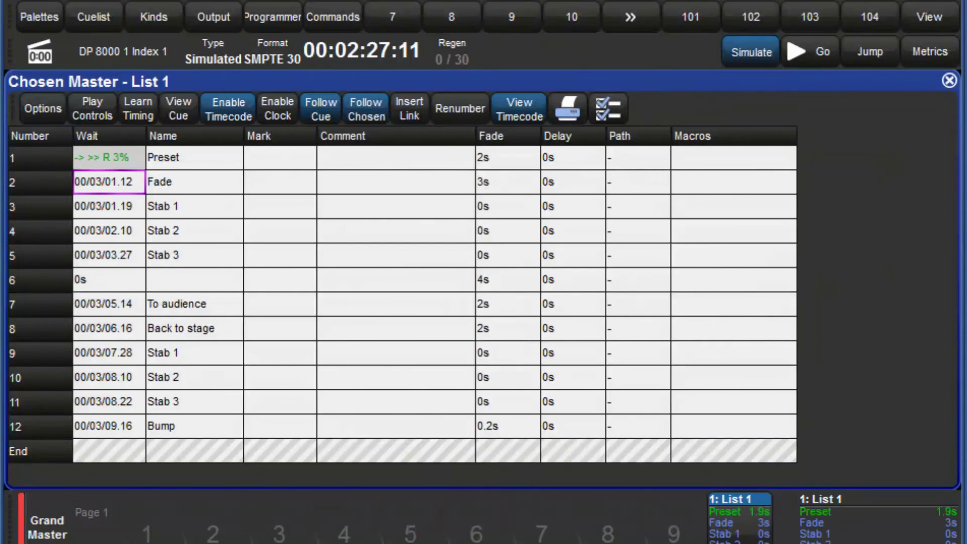
mouse_move(141, 187)
left_mouse_down()
mouse_move(122, 211)
mouse_move(117, 255)
left_mouse_up()
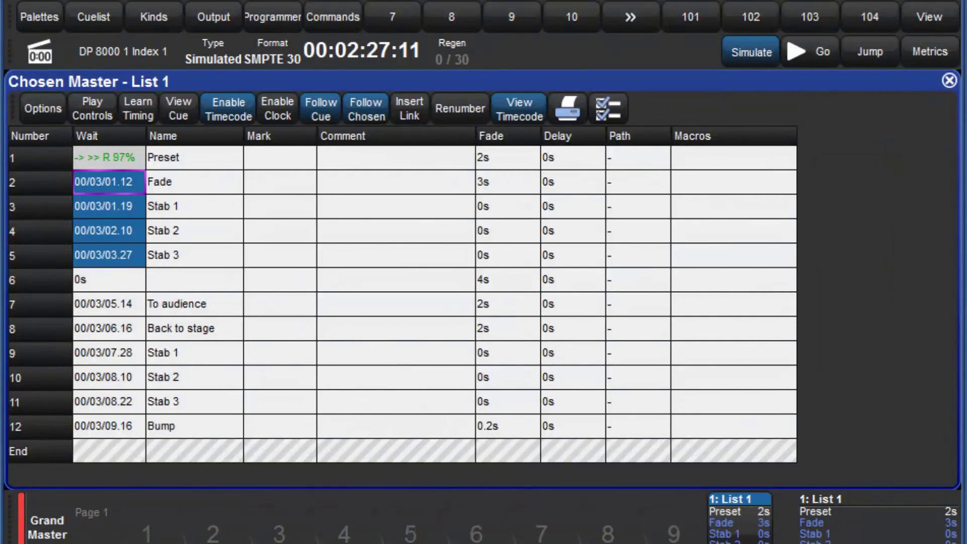
left_click(117, 254)
key("BackSpace")
key("Return")
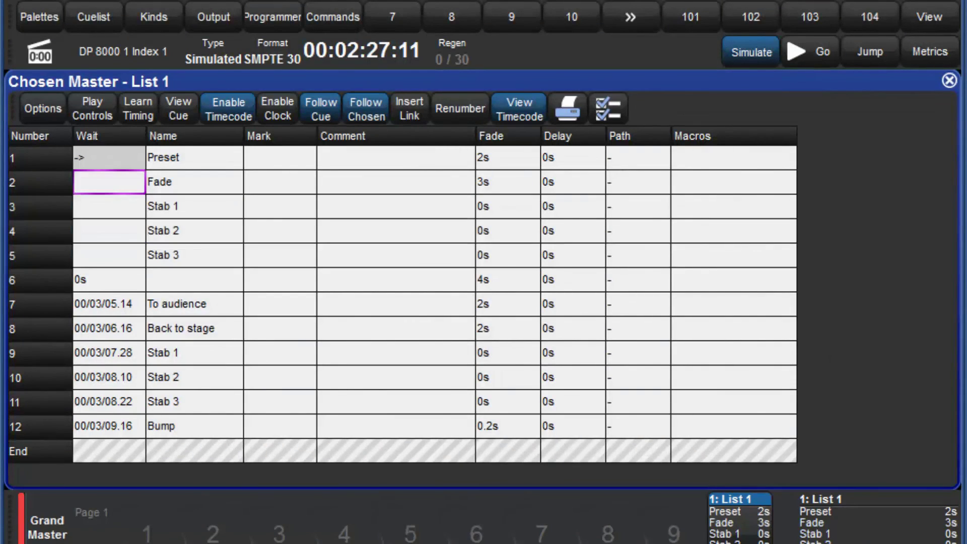
Disable timecode and fire cues live to learn waits of 1.87s, 1.36s and 1.66s for cues 3–5
left_click(213, 101)
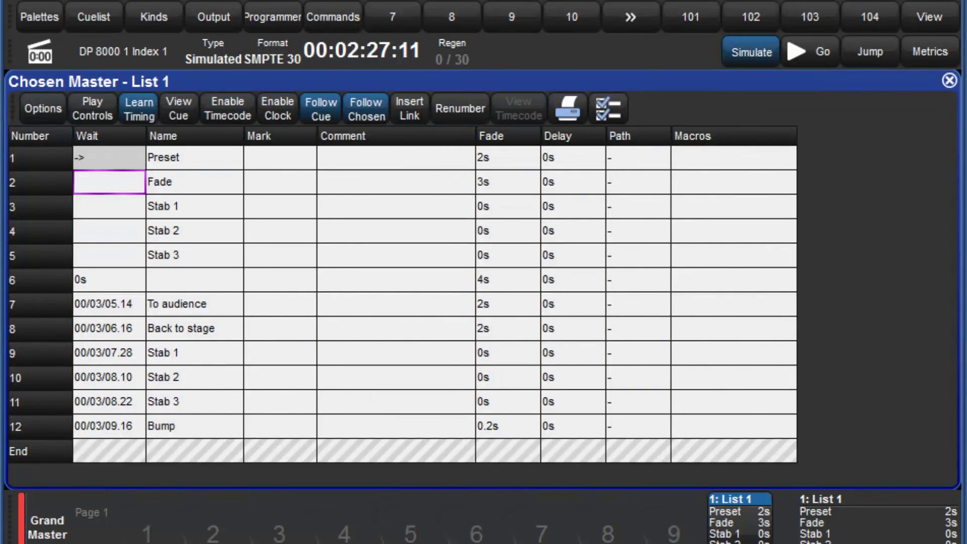
key("space")
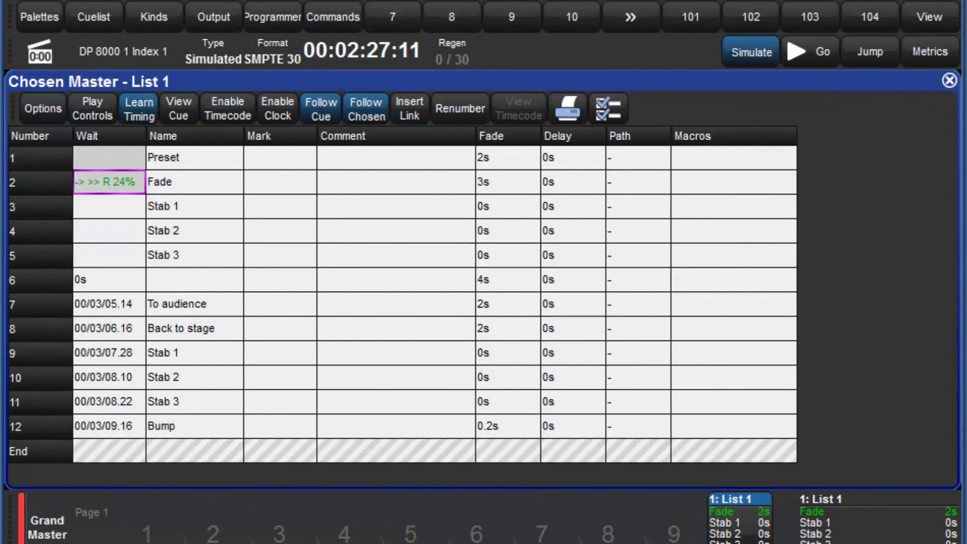
key("space")
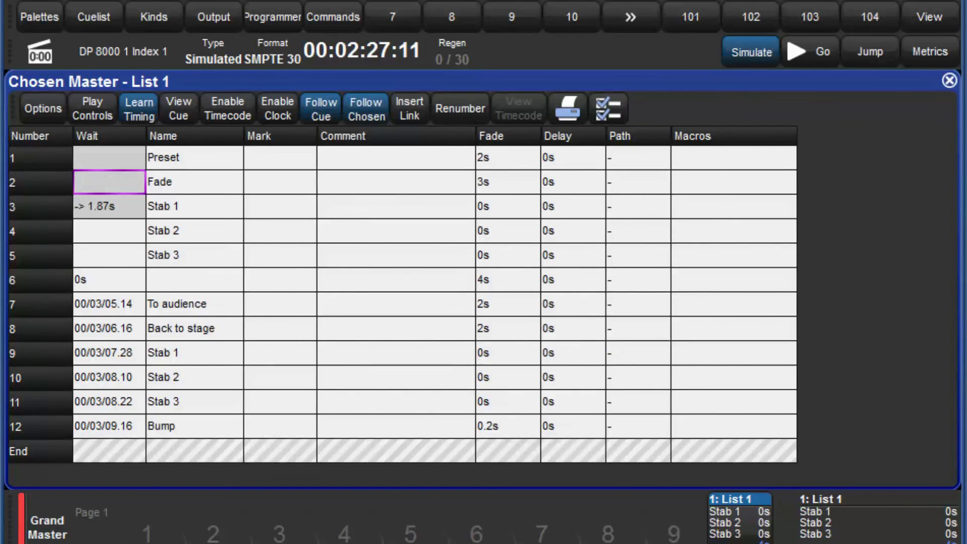
key("space")
key("space")
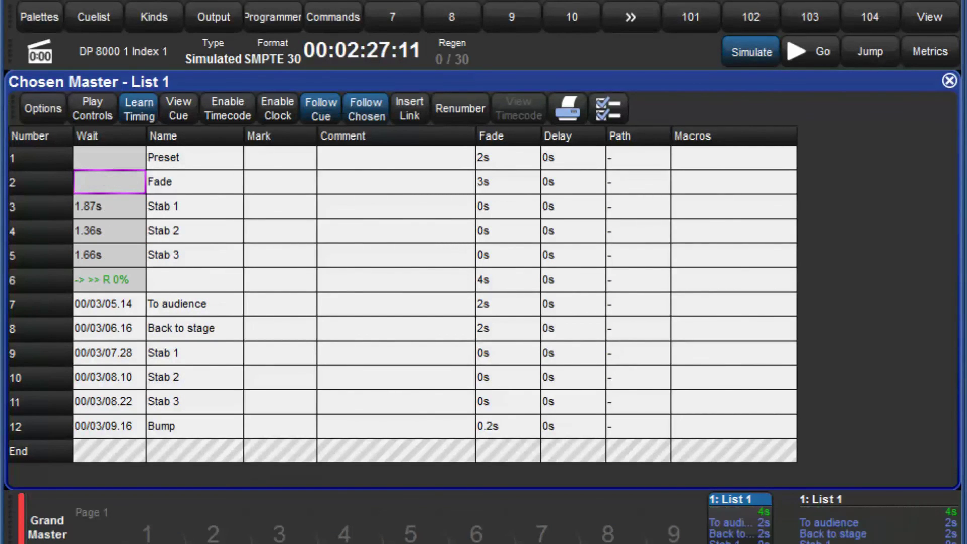